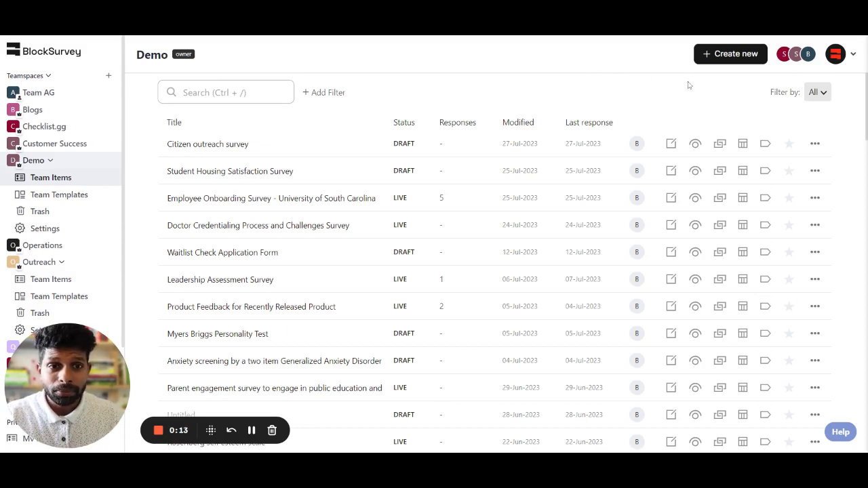
Start a new AI-created survey and generate questions from the prompt "Create a customer satisfaction survey for BlockSurvey".
click(719, 56)
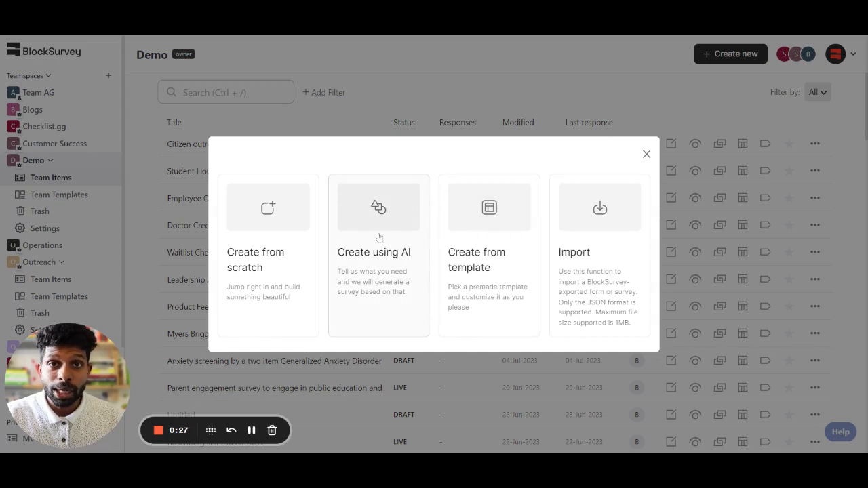
click(377, 235)
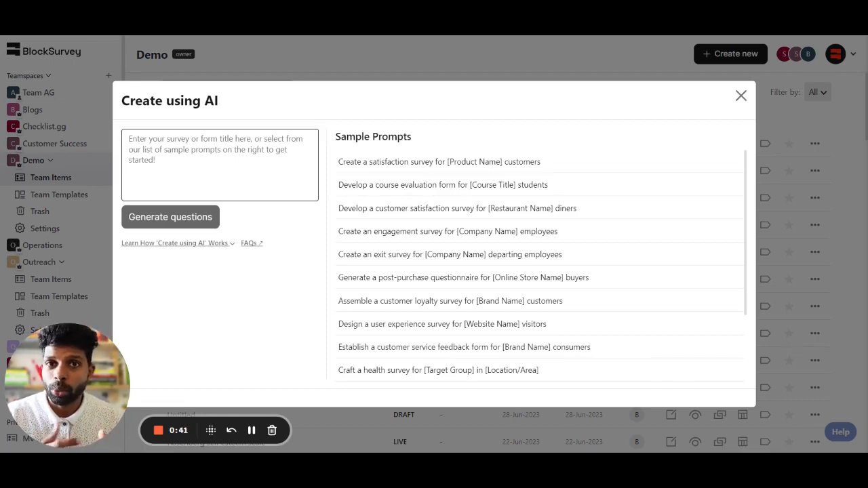
text(Crre)
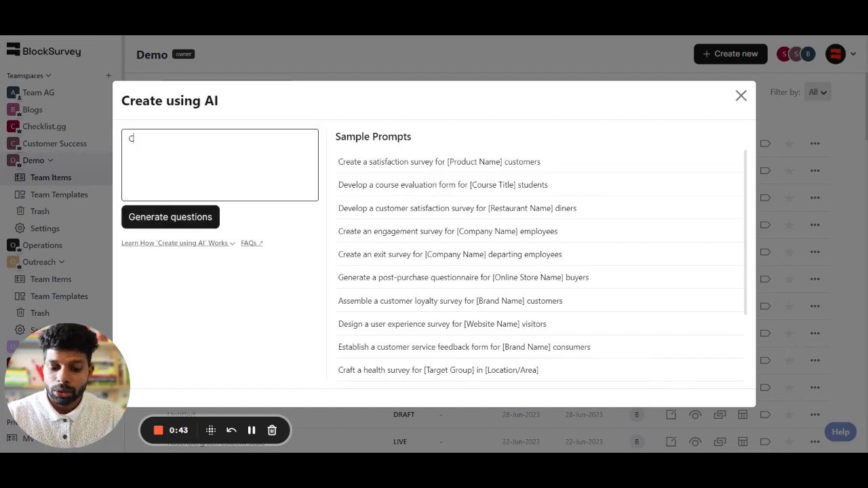
key(BackSpace)
key(BackSpace)
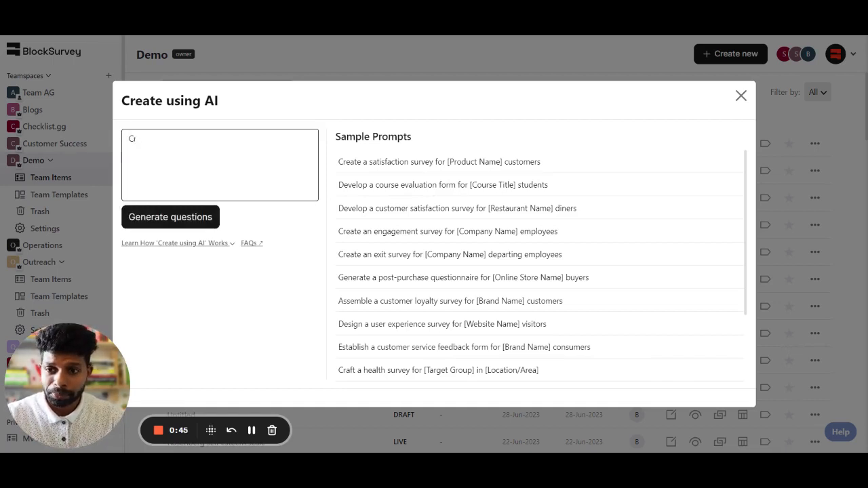
text(eate)
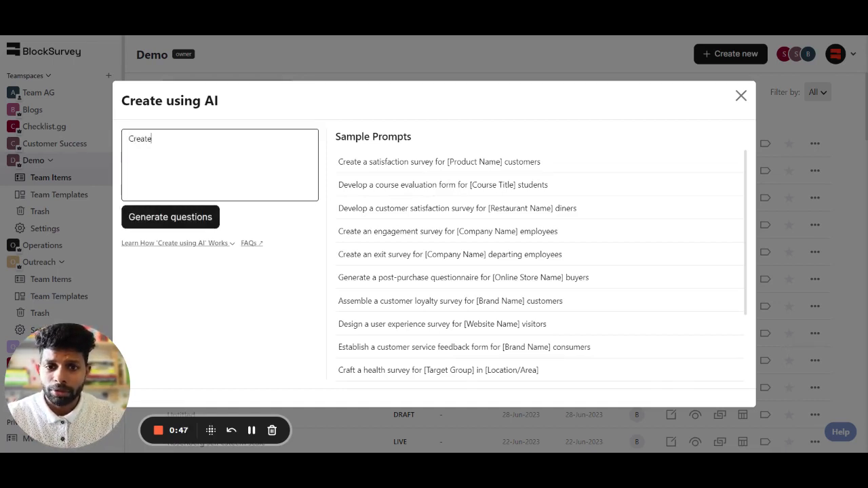
text( a )
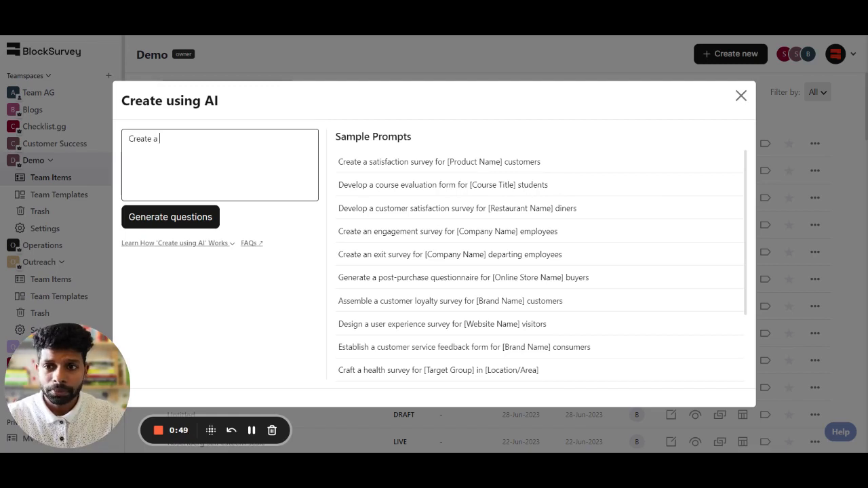
text(customer satisf)
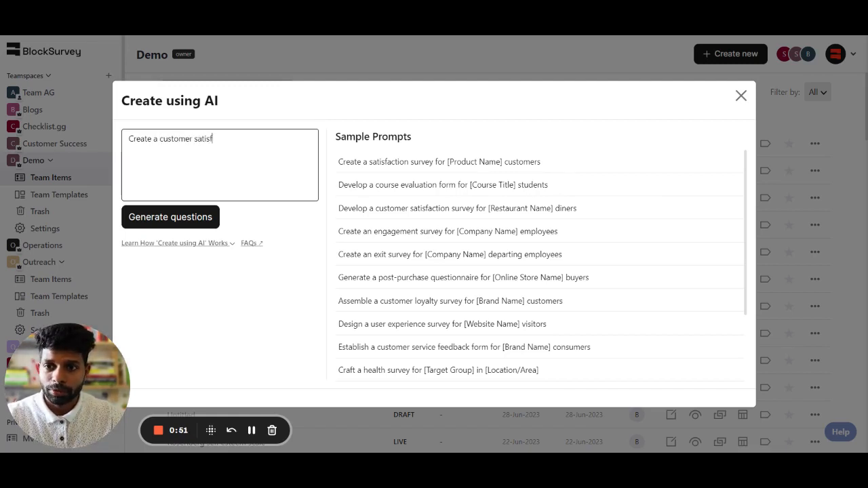
text(action survey for)
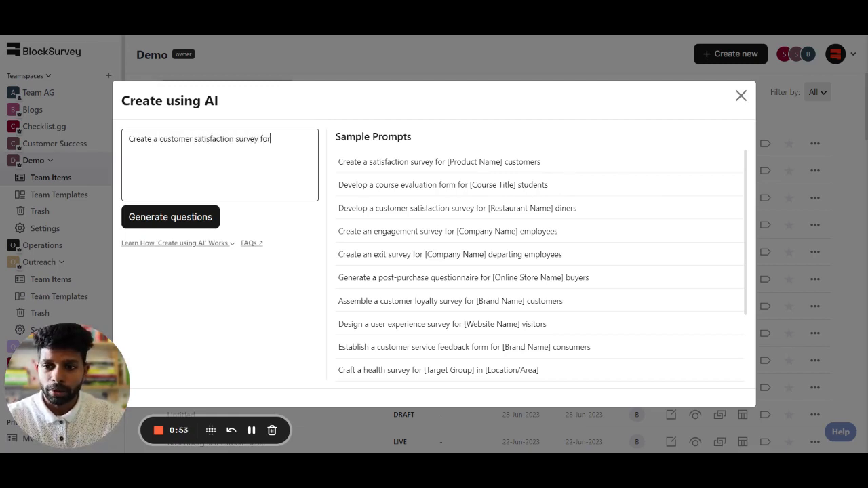
text( BlockSurvey)
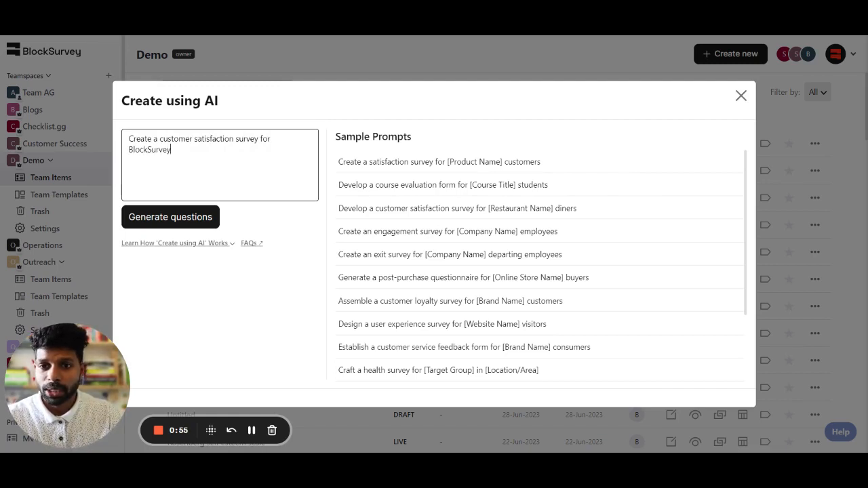
click(189, 218)
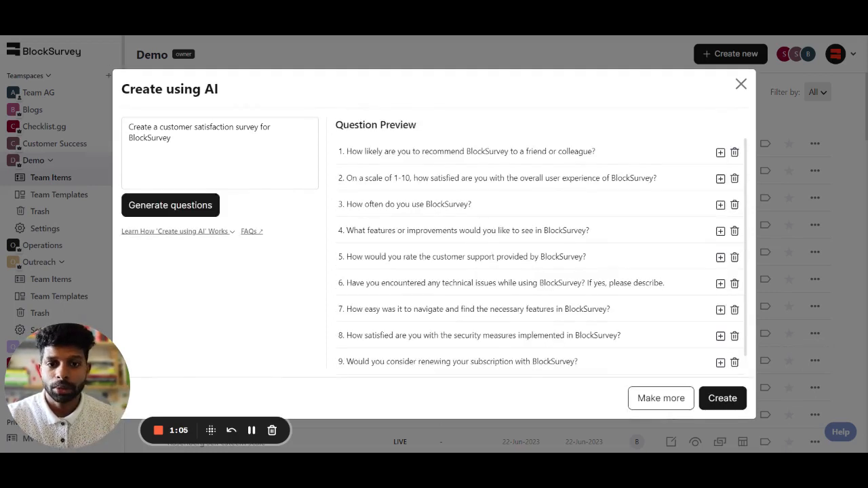
Delete all generated questions after the third one and create the survey from the first three.
scroll(591, 307, down, 1)
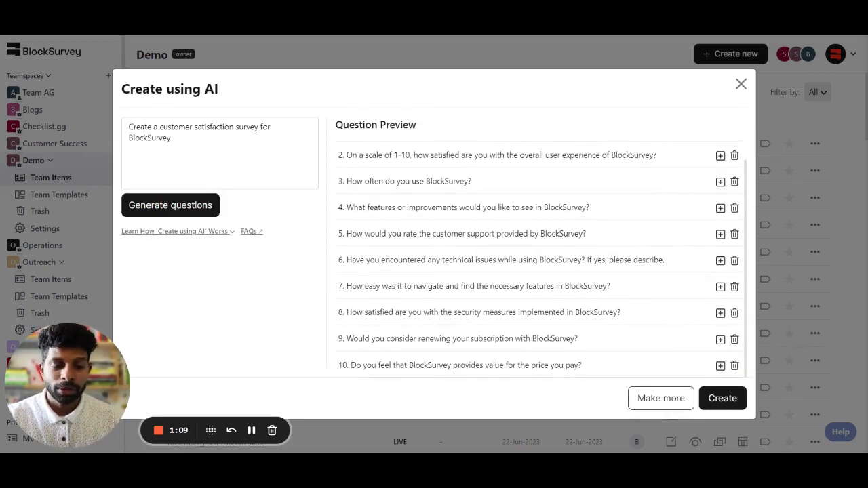
scroll(541, 258, up, 1)
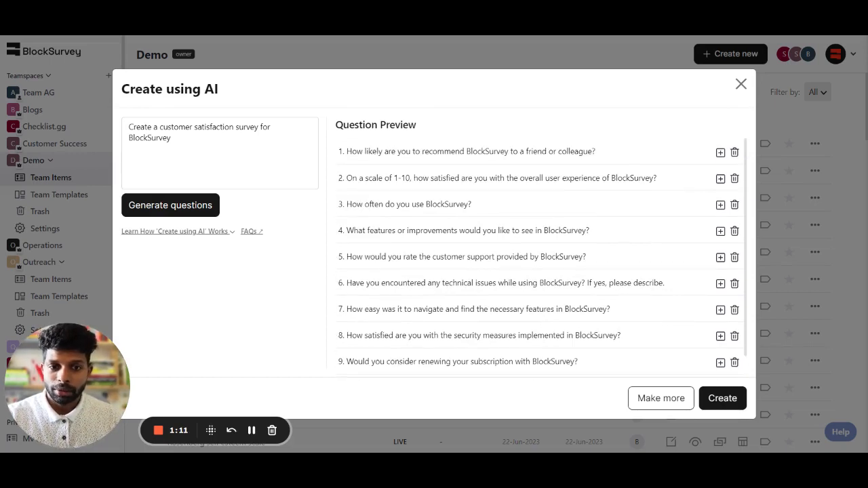
scroll(541, 258, down, 1)
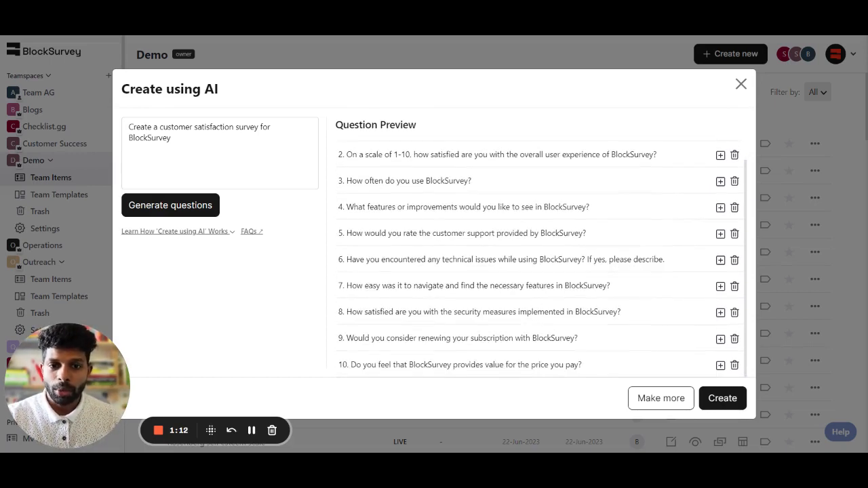
click(734, 261)
click(736, 264)
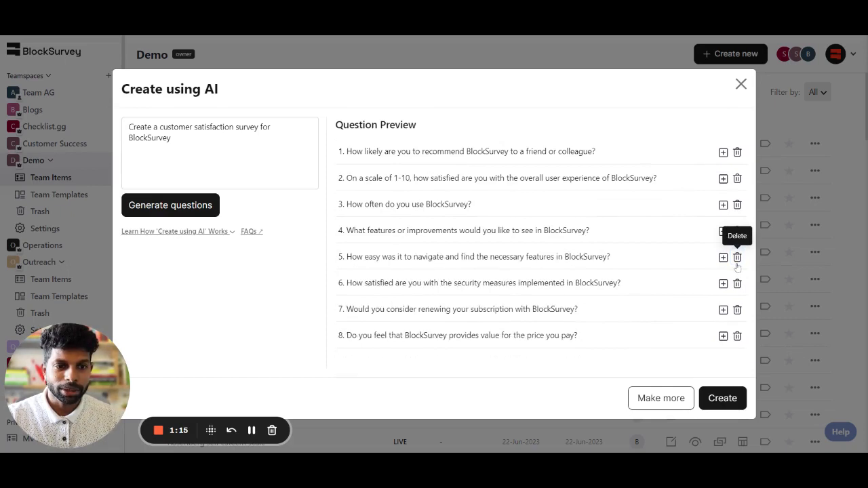
click(736, 264)
click(737, 263)
click(737, 263)
click(737, 263)
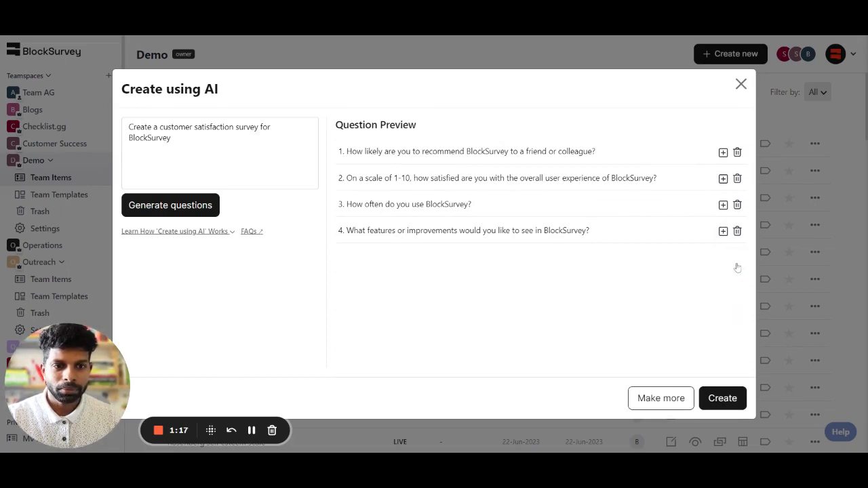
click(736, 231)
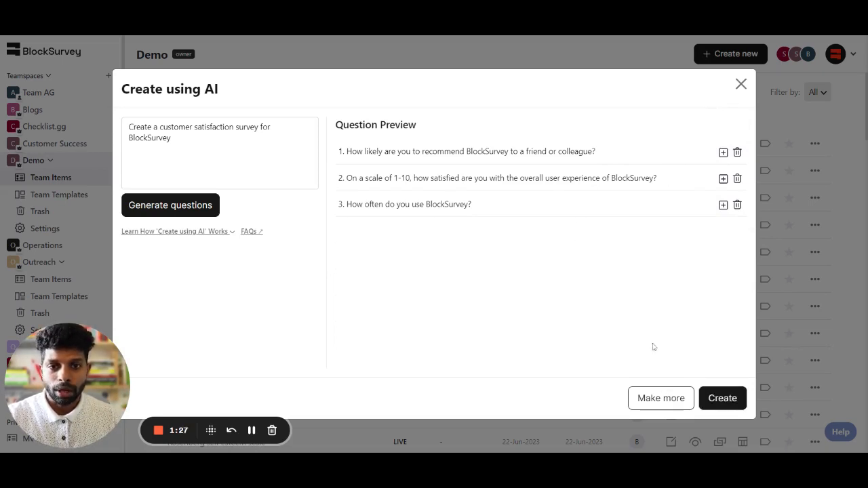
click(717, 401)
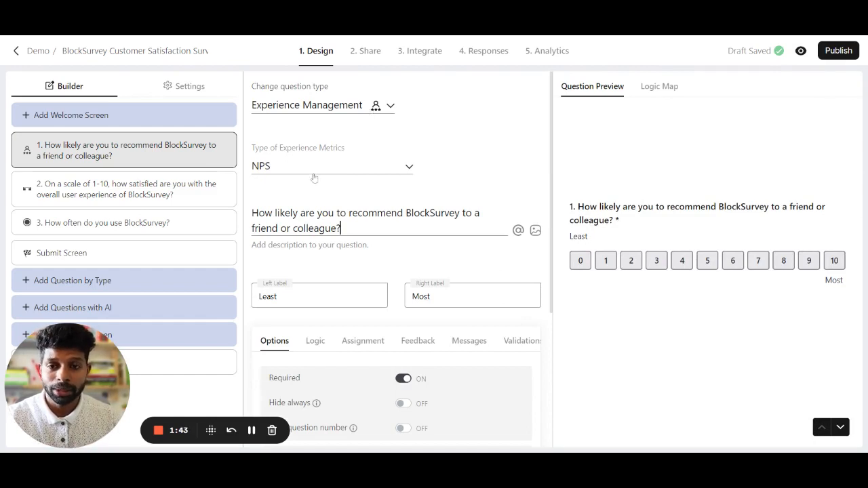
Review the setup of the overall experience and usage frequency questions, and return to the recommendation question.
click(152, 197)
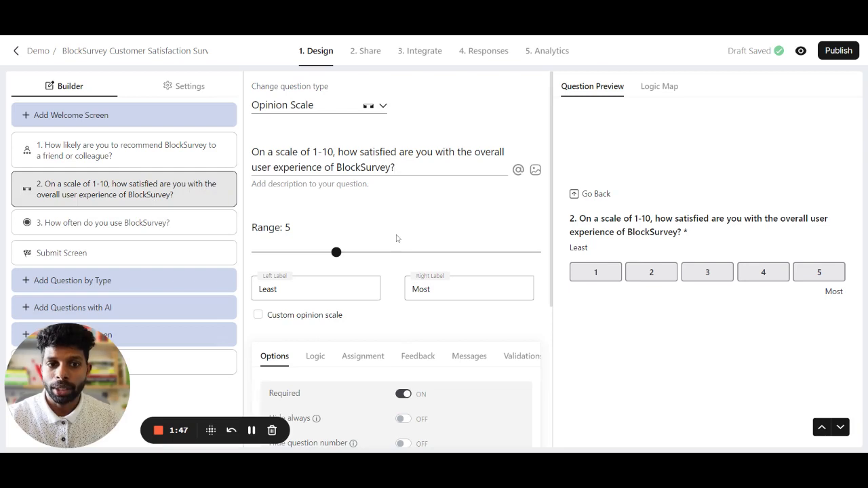
click(145, 226)
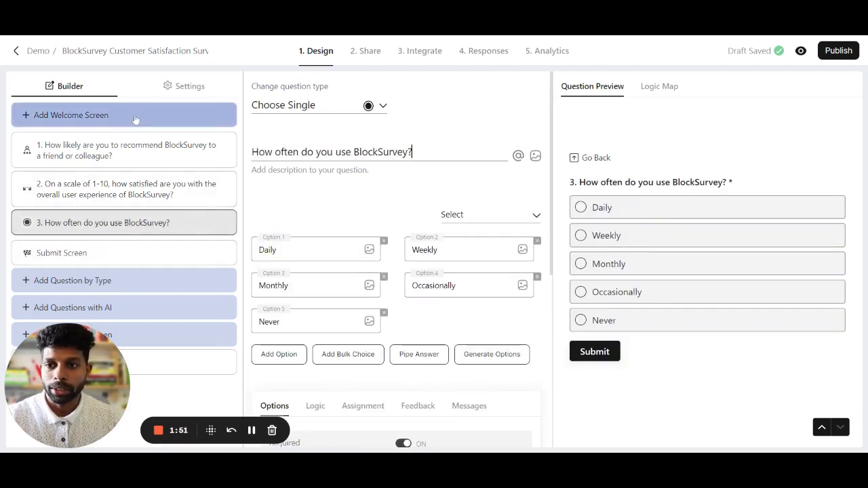
click(129, 151)
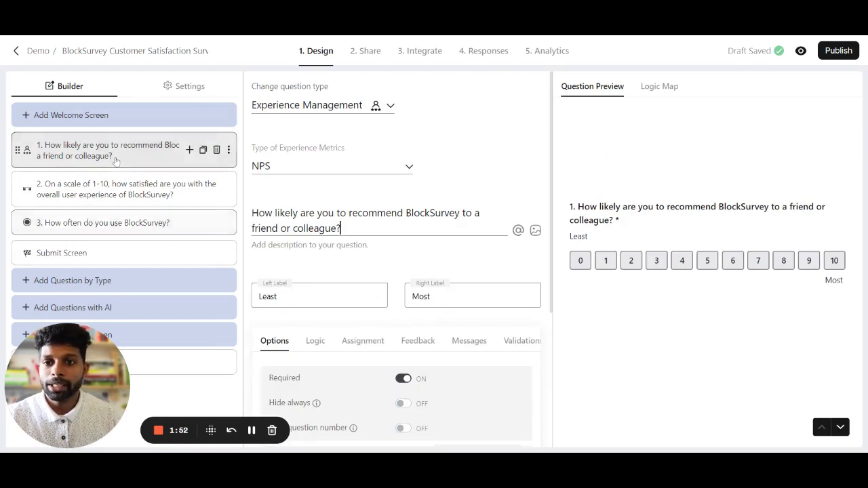
Browse the question types available for the recommendation question and close the list without changing the type.
click(367, 108)
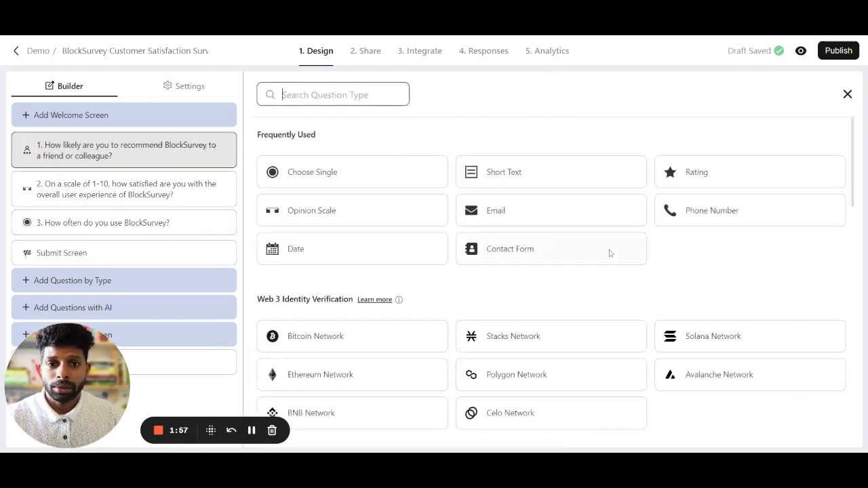
scroll(644, 281, down, 5)
scroll(641, 290, down, 5)
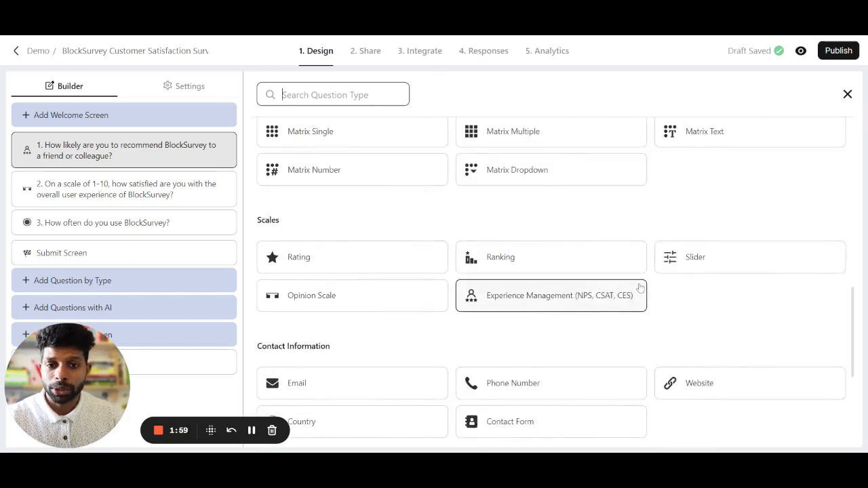
scroll(689, 285, up, 2)
scroll(689, 285, up, 1)
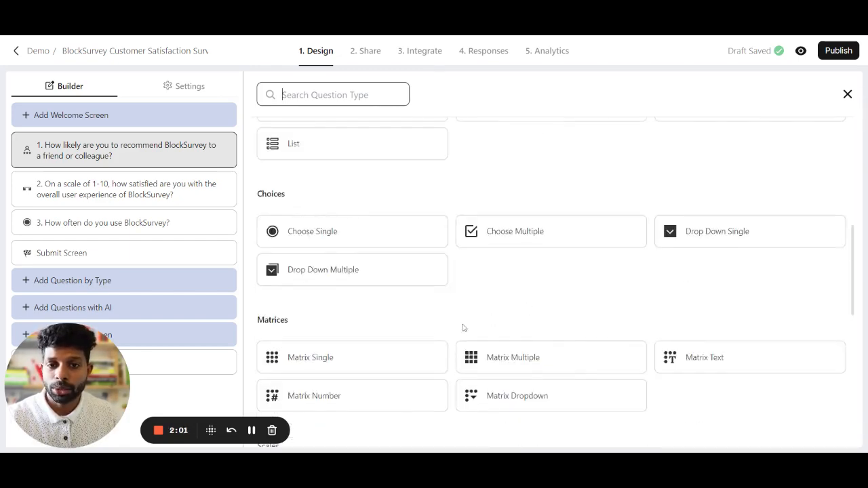
scroll(489, 271, down, 8)
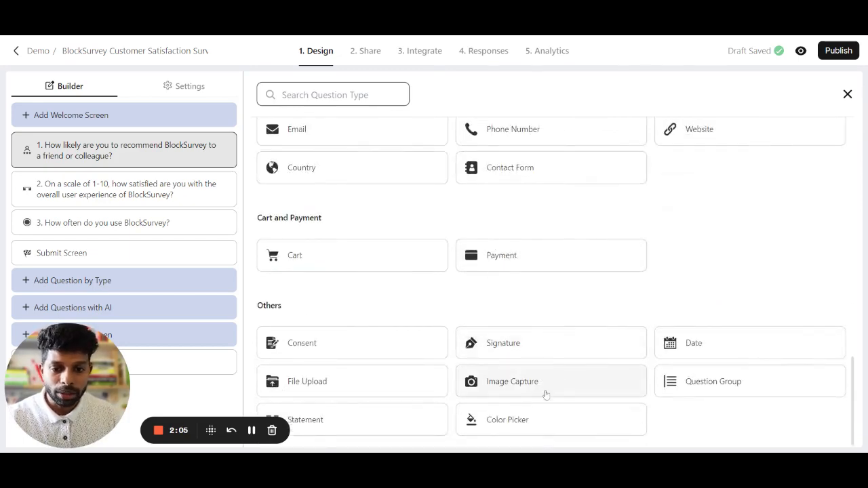
scroll(736, 326, up, 10)
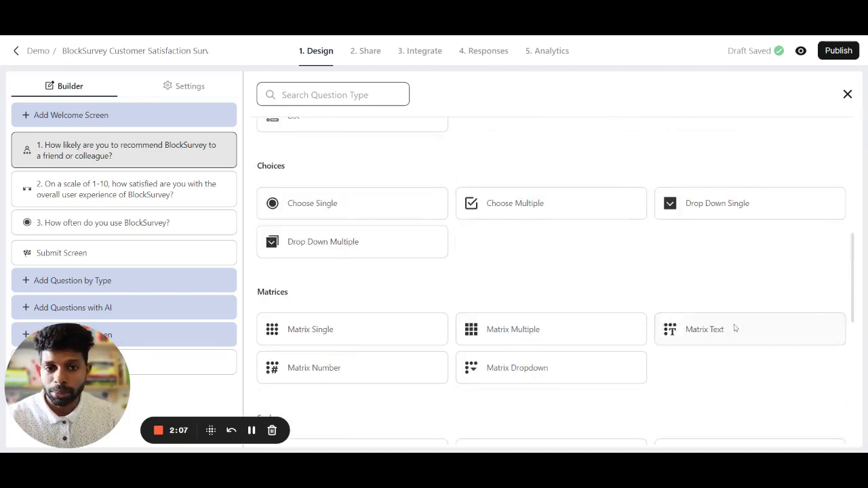
click(847, 94)
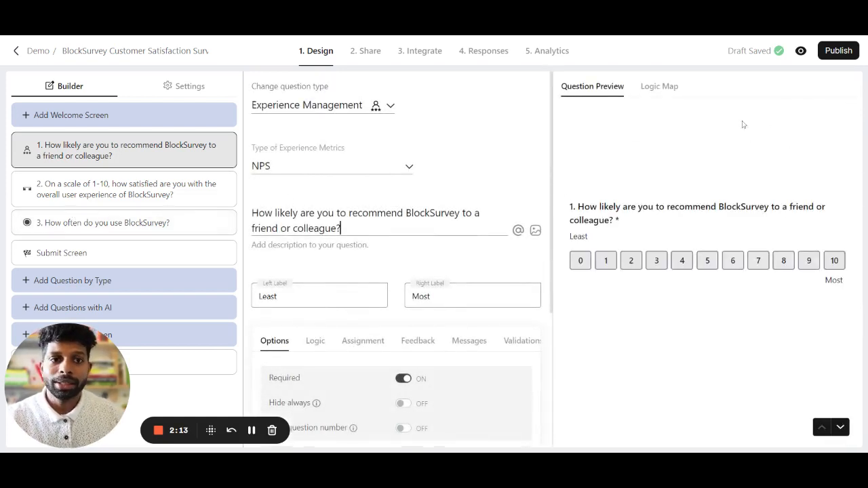
Preview the survey in the one-question layout, answering 10 for recommendation, 5 for satisfaction and Daily for usage.
click(800, 57)
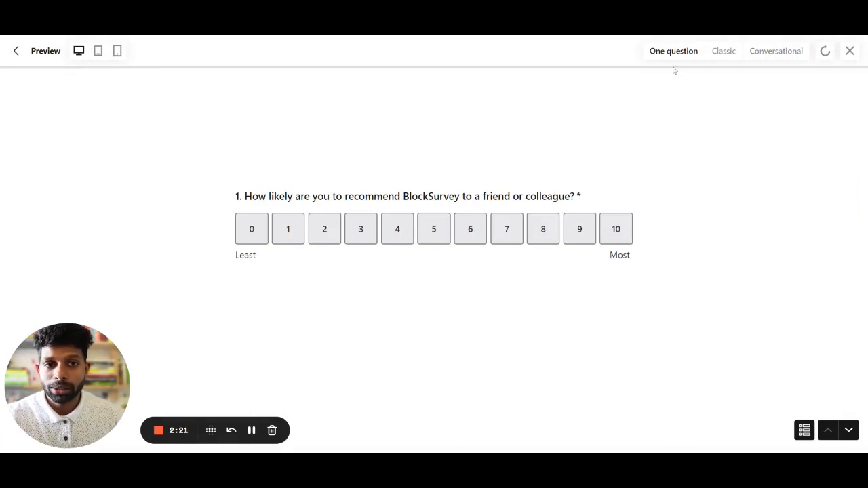
click(625, 236)
click(265, 282)
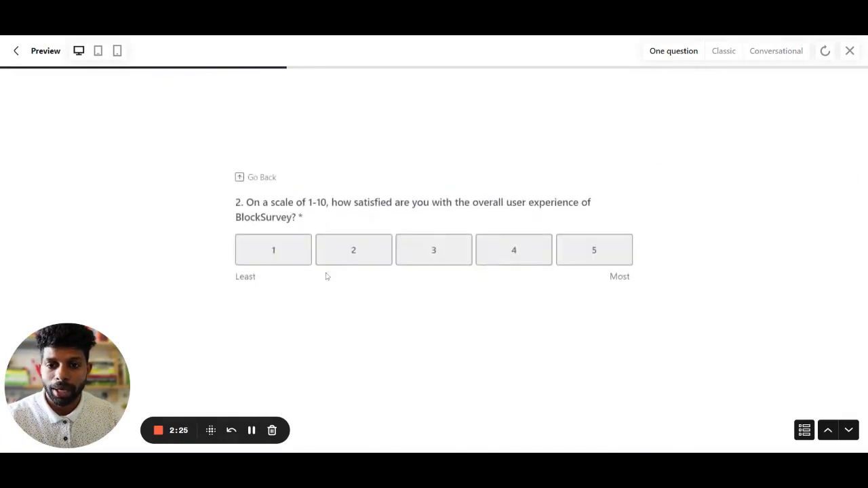
click(595, 249)
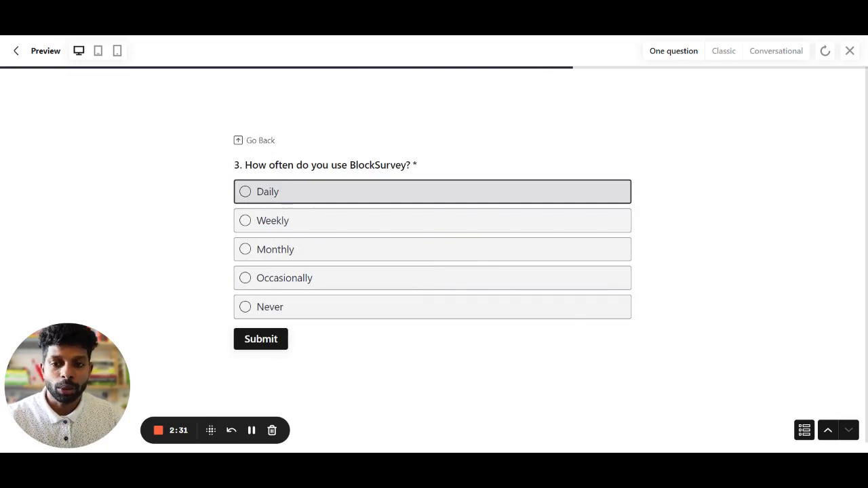
click(291, 198)
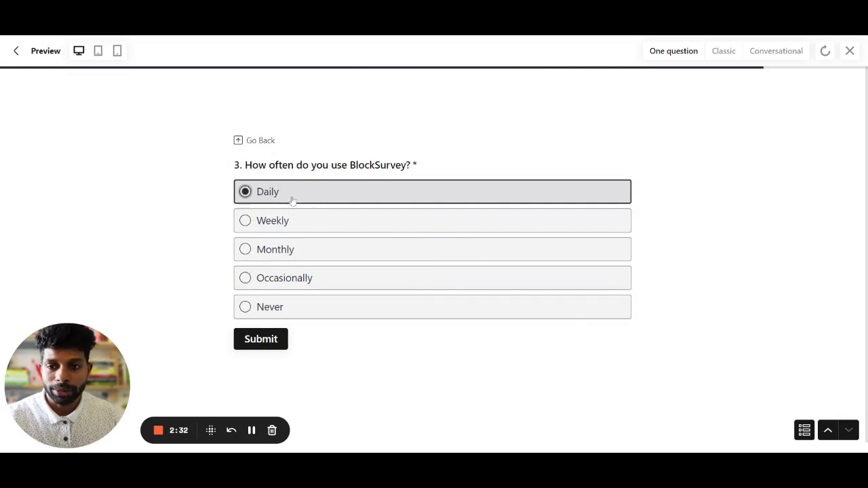
Switch the survey preview to the Classic layout and look through all questions on the page.
click(716, 54)
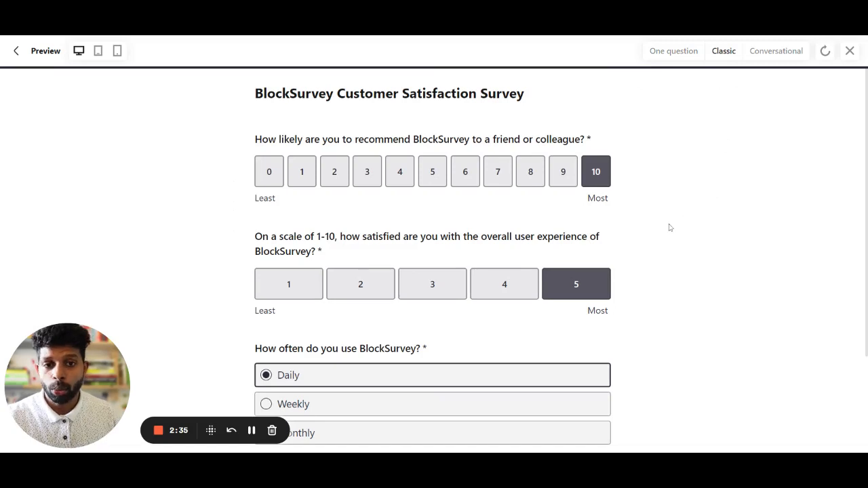
scroll(641, 230, down, 2)
scroll(640, 236, up, 2)
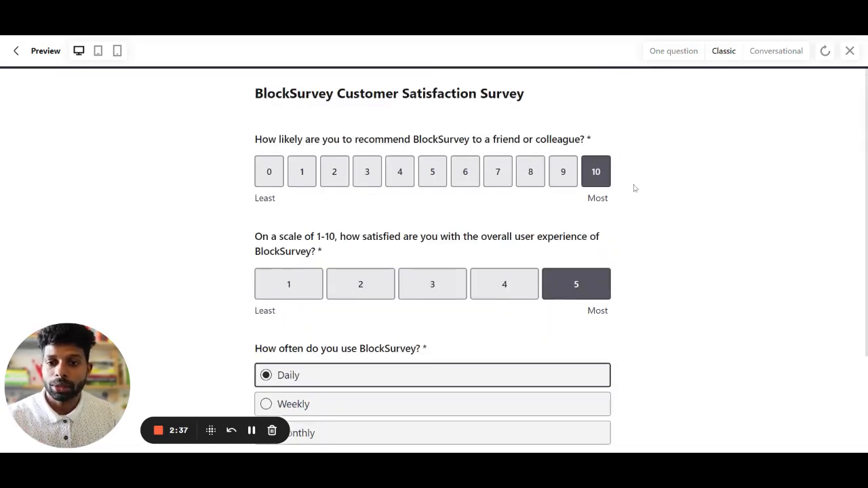
scroll(661, 244, down, 2)
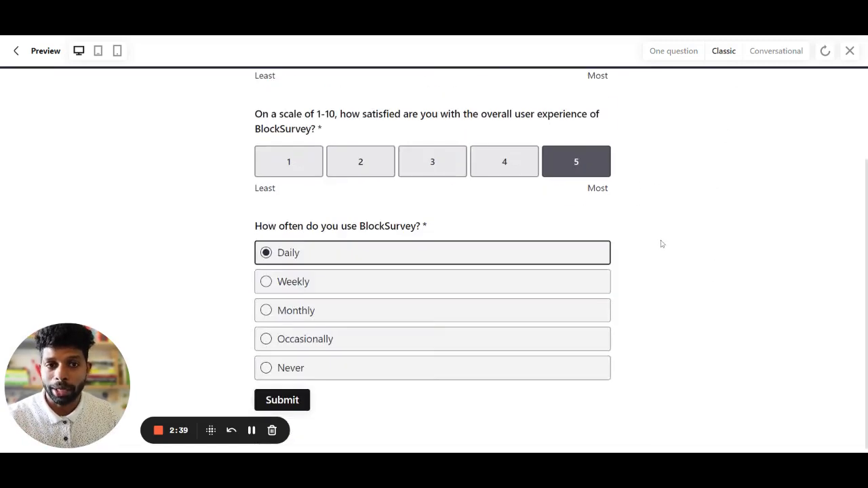
Preview the survey in the Conversational layout, change the usage frequency answer to Weekly, and close the preview.
click(775, 52)
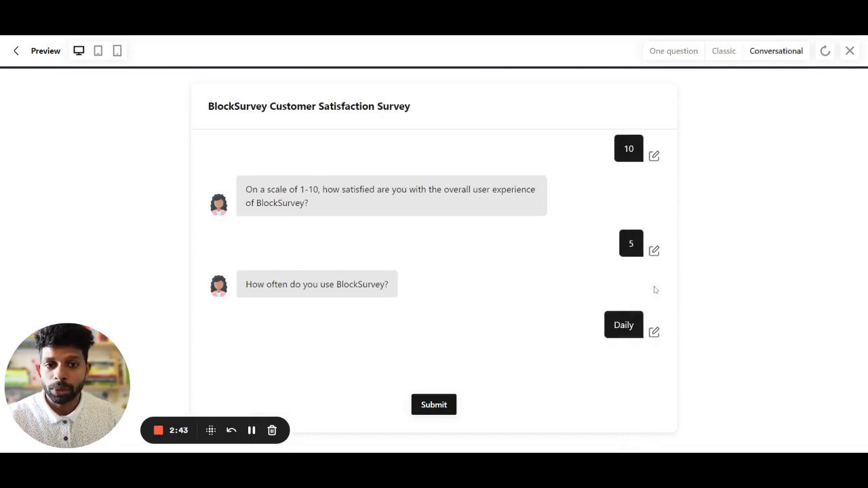
click(654, 332)
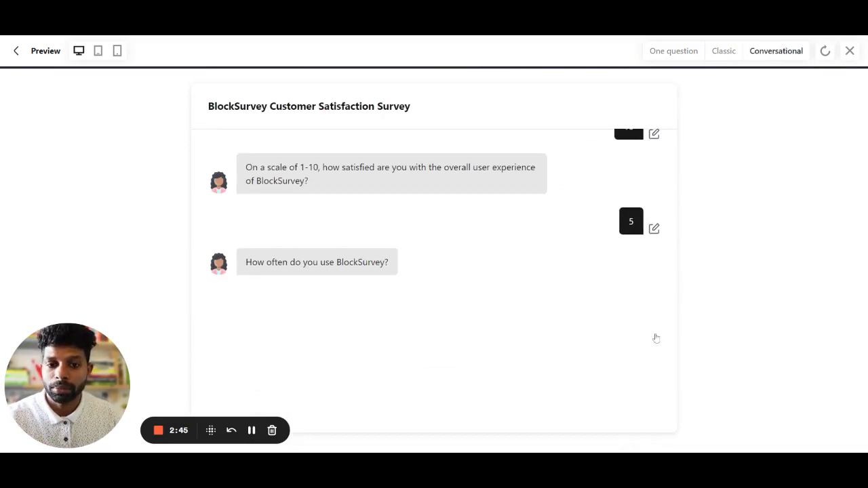
click(416, 299)
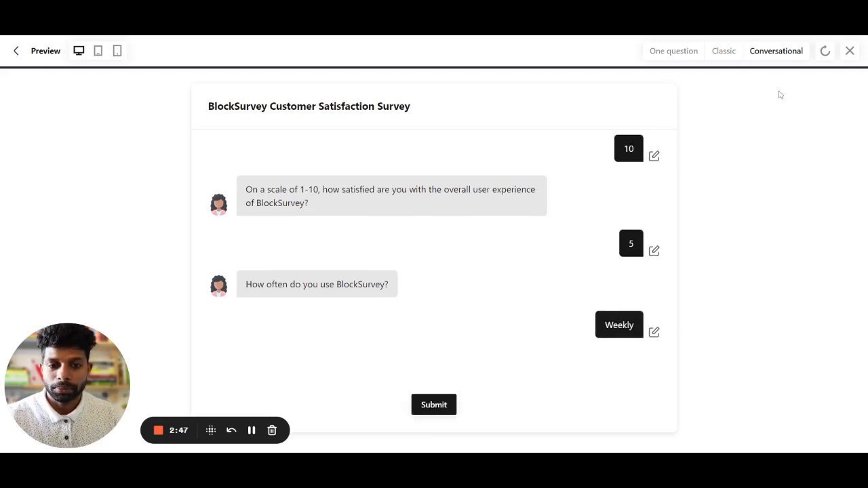
click(846, 53)
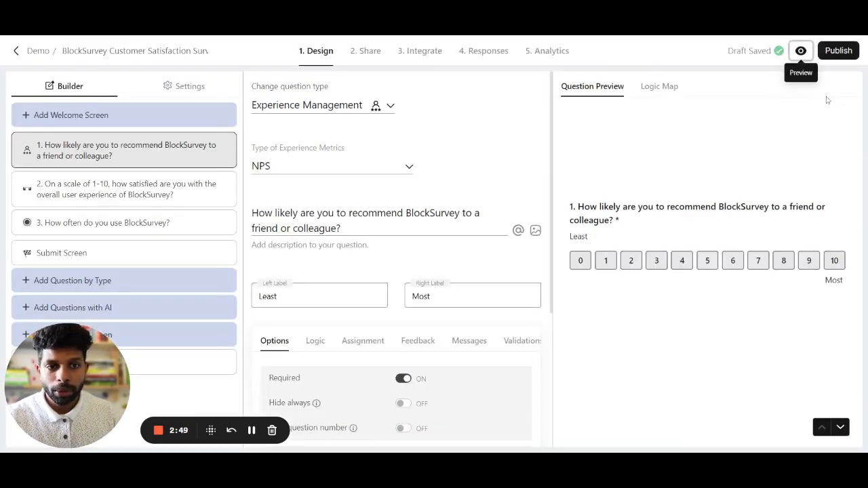
Publish the survey and copy its shareable web URL.
click(839, 52)
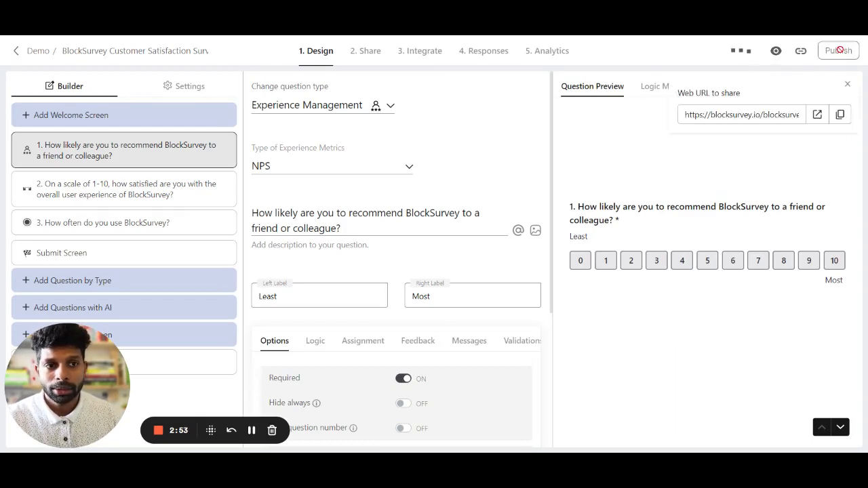
click(840, 115)
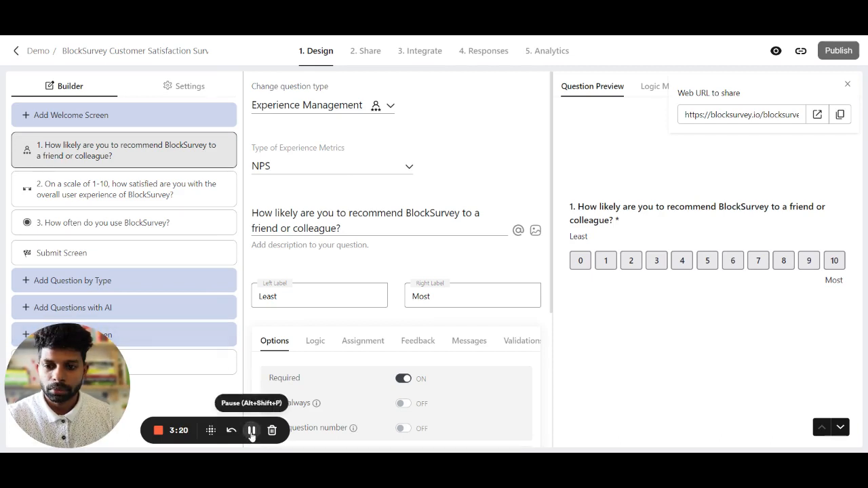
Review the survey's default analytics report, looking through the charts for the recommendation and overall user experience questions.
click(536, 50)
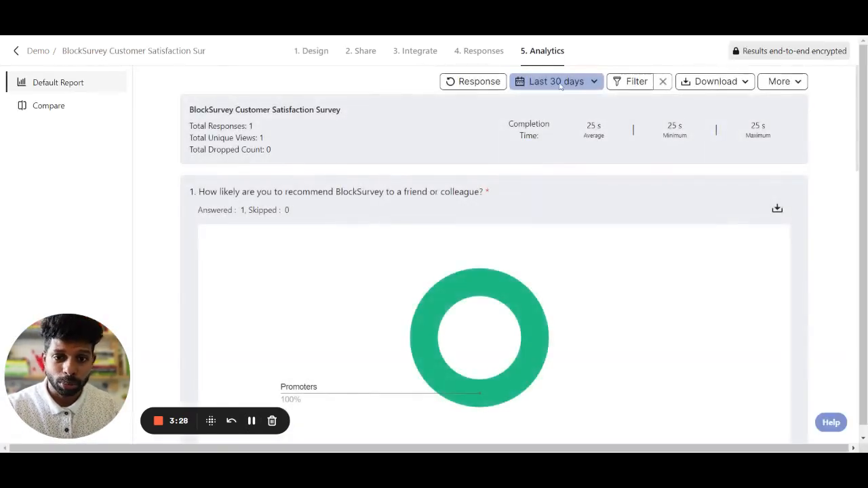
scroll(543, 292, down, 1)
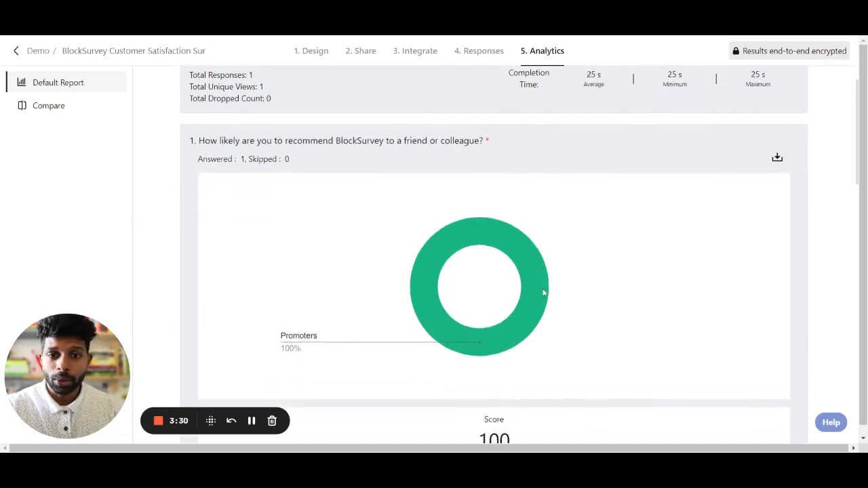
scroll(543, 293, down, 3)
scroll(494, 258, down, 12)
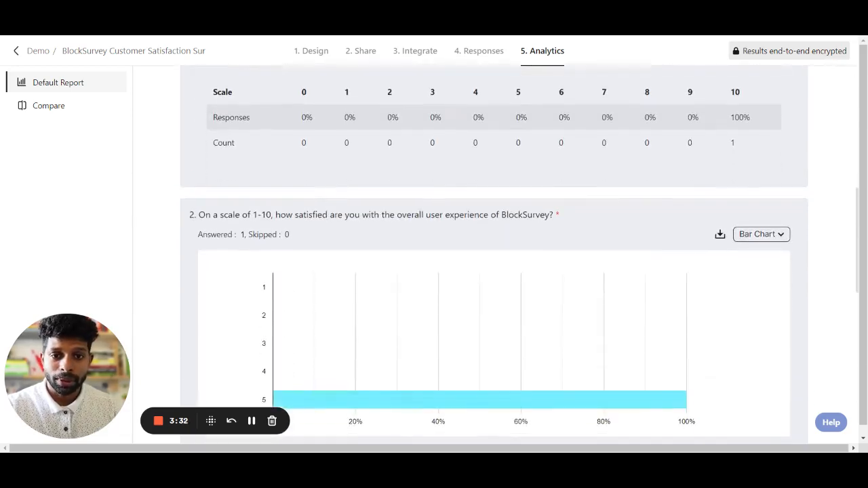
scroll(493, 258, up, 7)
scroll(493, 258, up, 5)
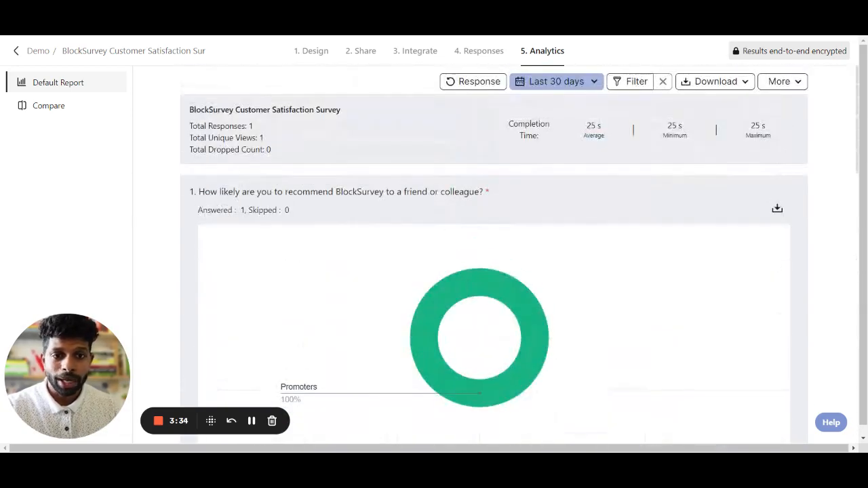